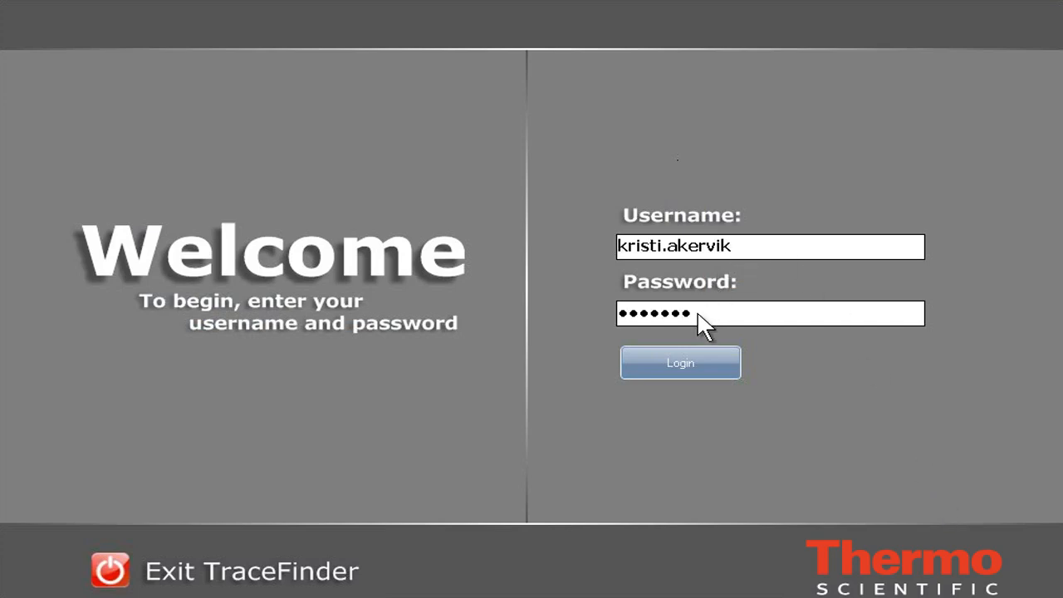
- Log in to TraceFinder with the entered credentials
left_click(697, 365)
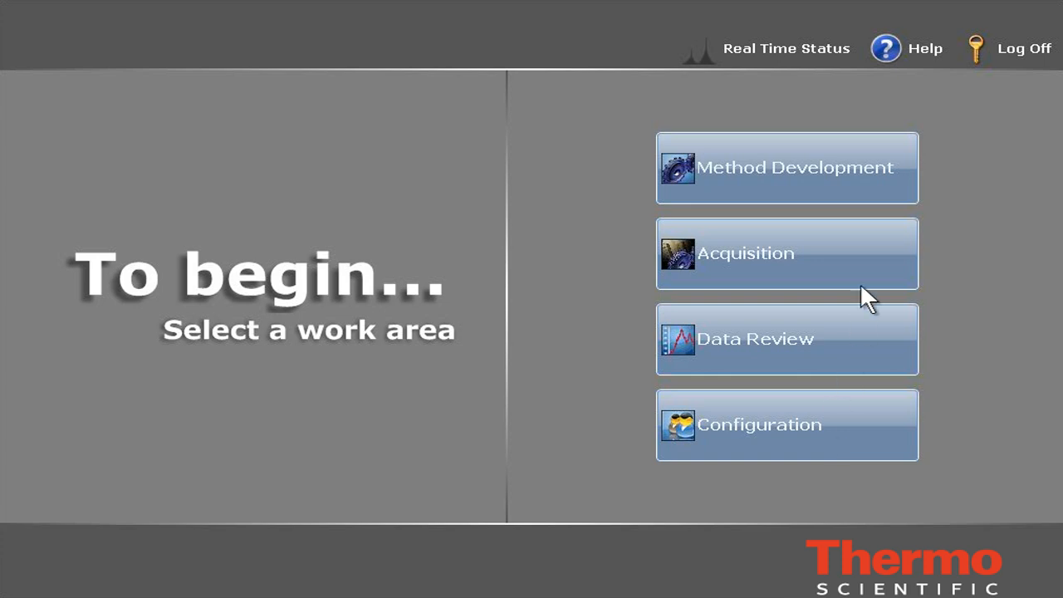
- Import the EPA 536 Triazines published method in the Method Development work area
left_click(888, 167)
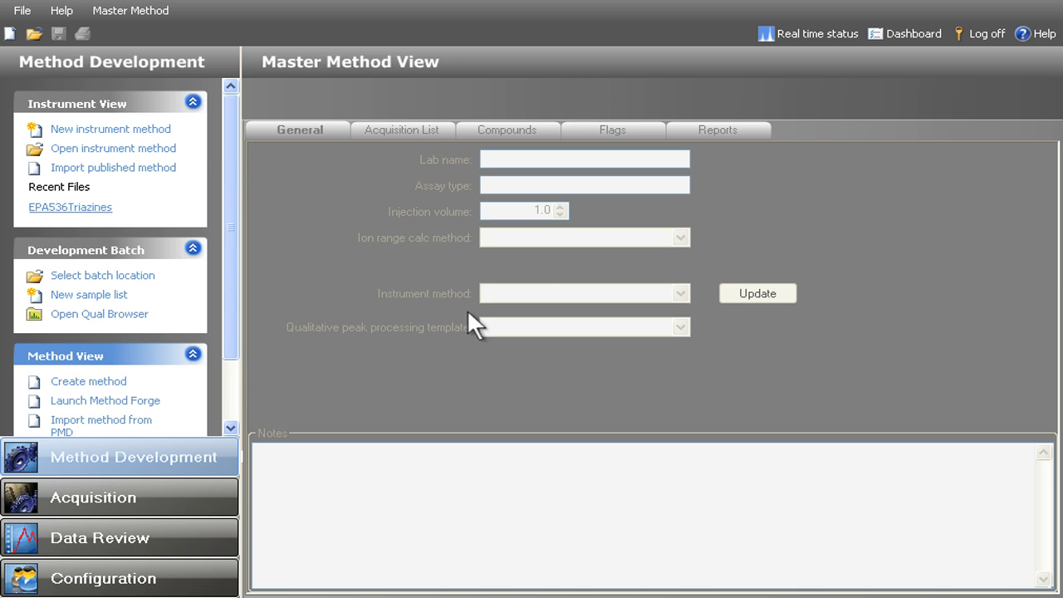
scroll(236, 397, "down", 2)
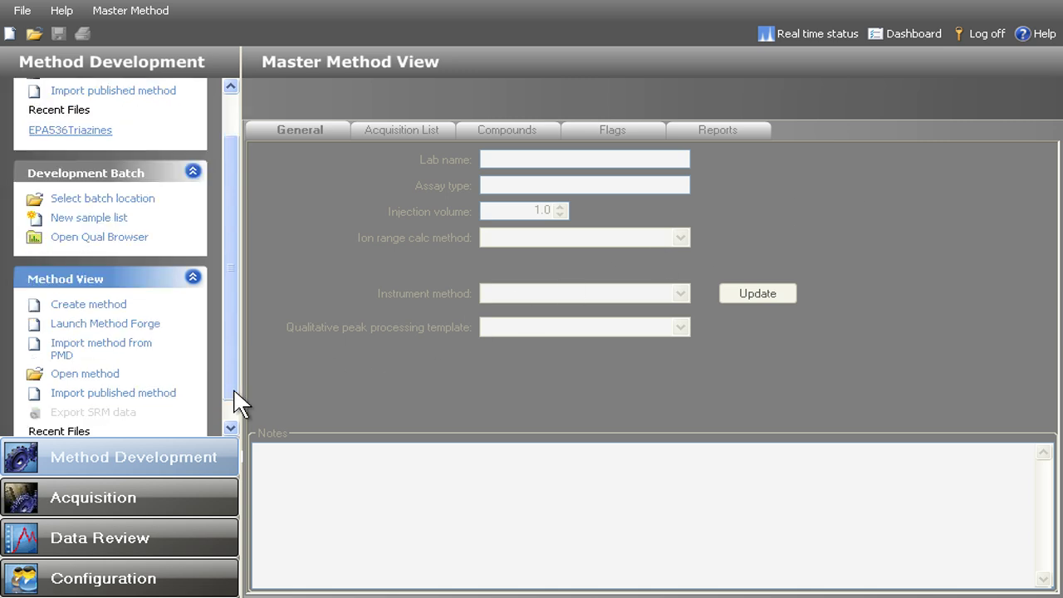
left_click(170, 393)
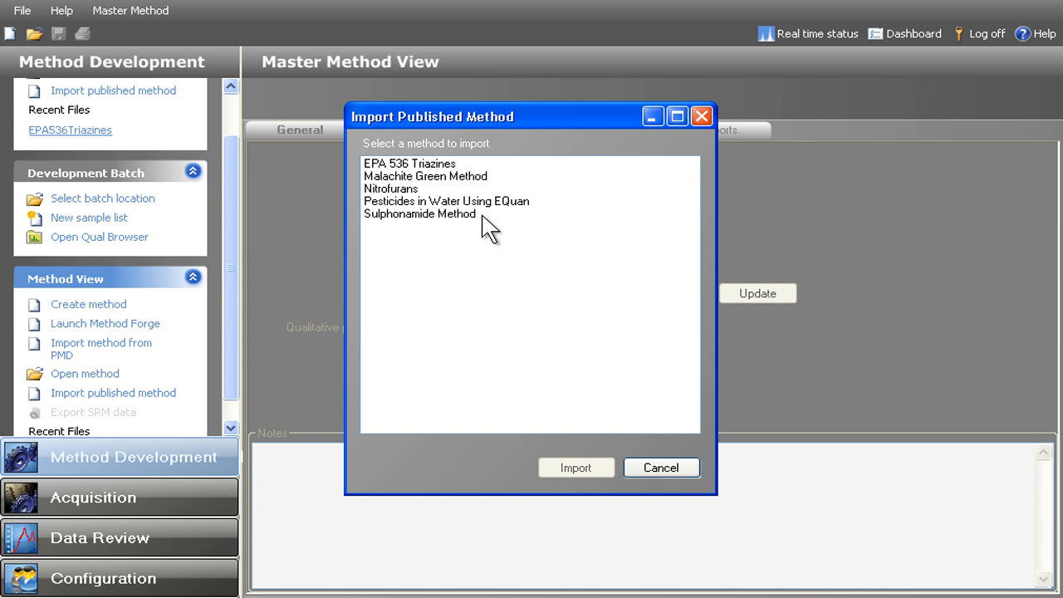
left_click(459, 167)
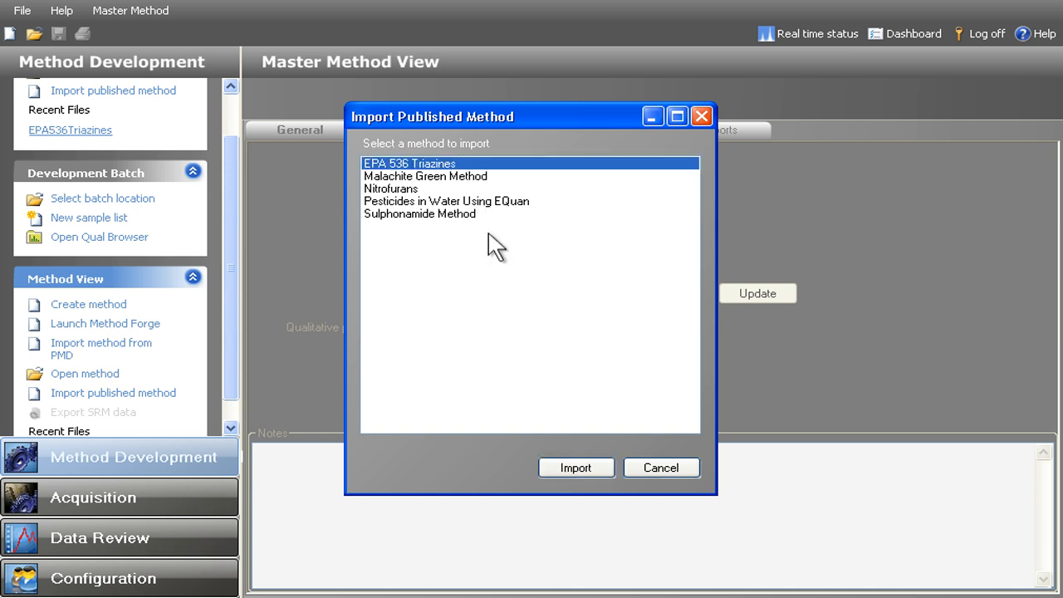
left_click(595, 468)
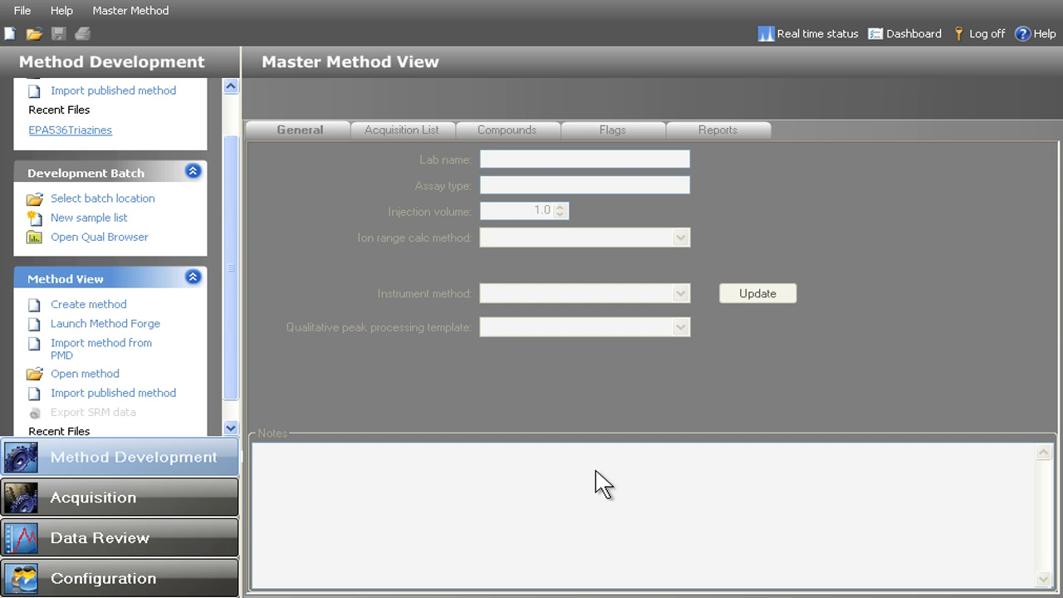
- Look up TraceFinder's published methods online from the Help menu
left_click(73, 12)
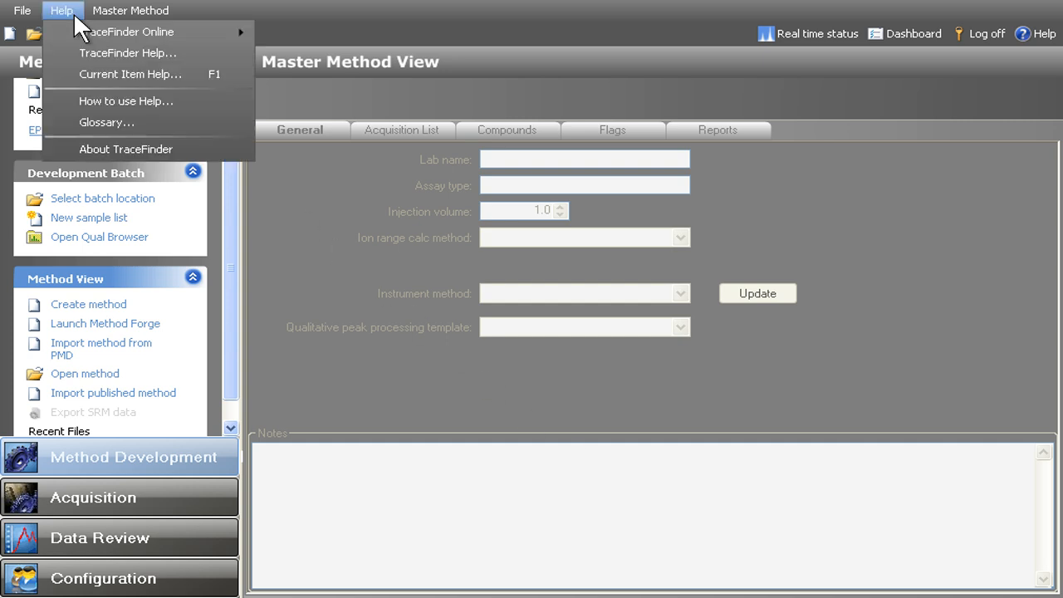
mouse_move(126, 31)
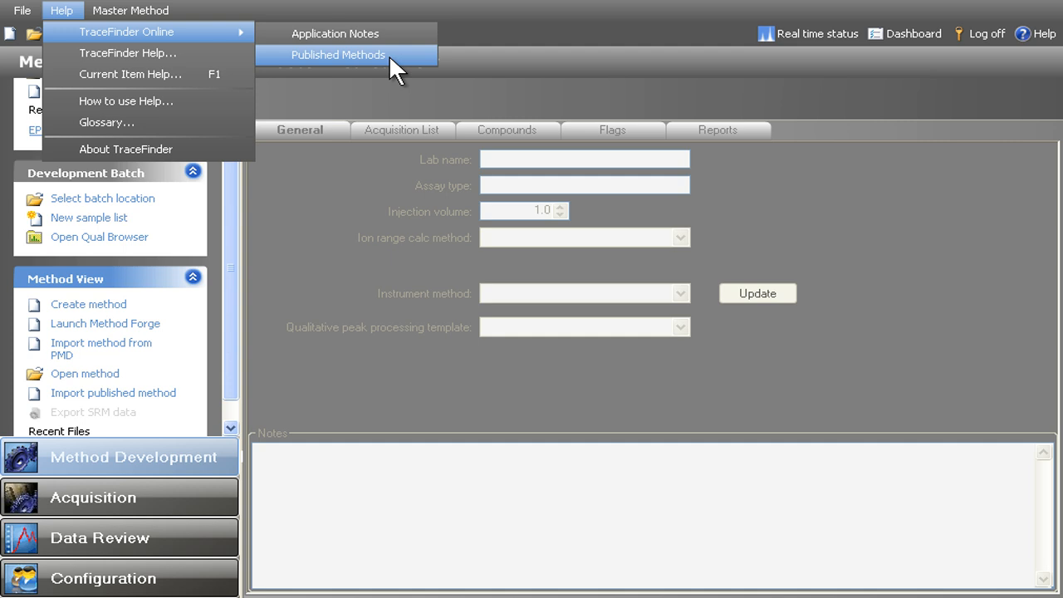
left_click(389, 55)
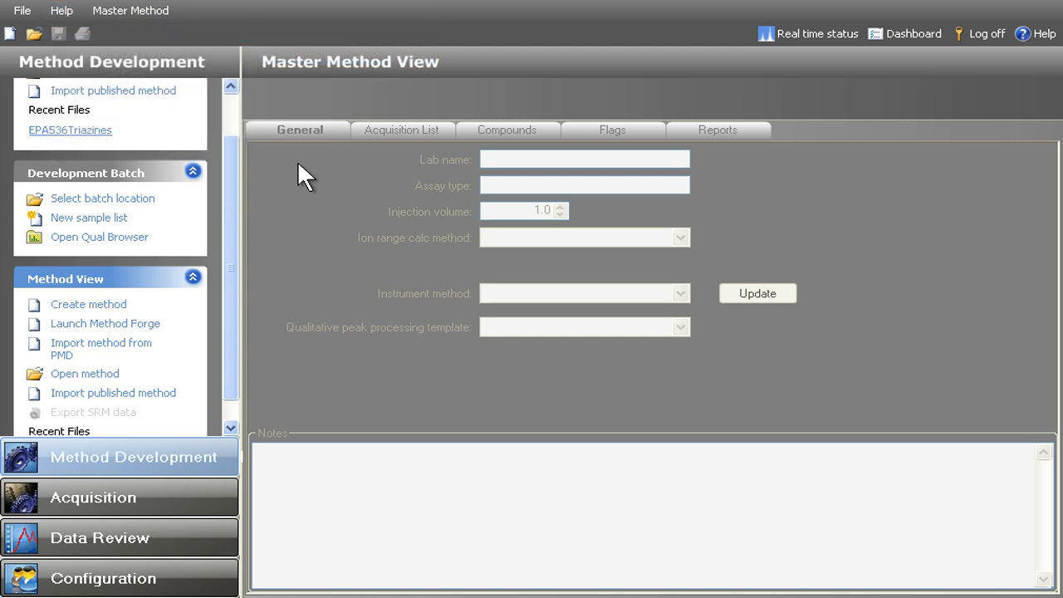
- Load the EPA 536 Triazines master method and start adding compounds to its acquisition list
left_click(79, 376)
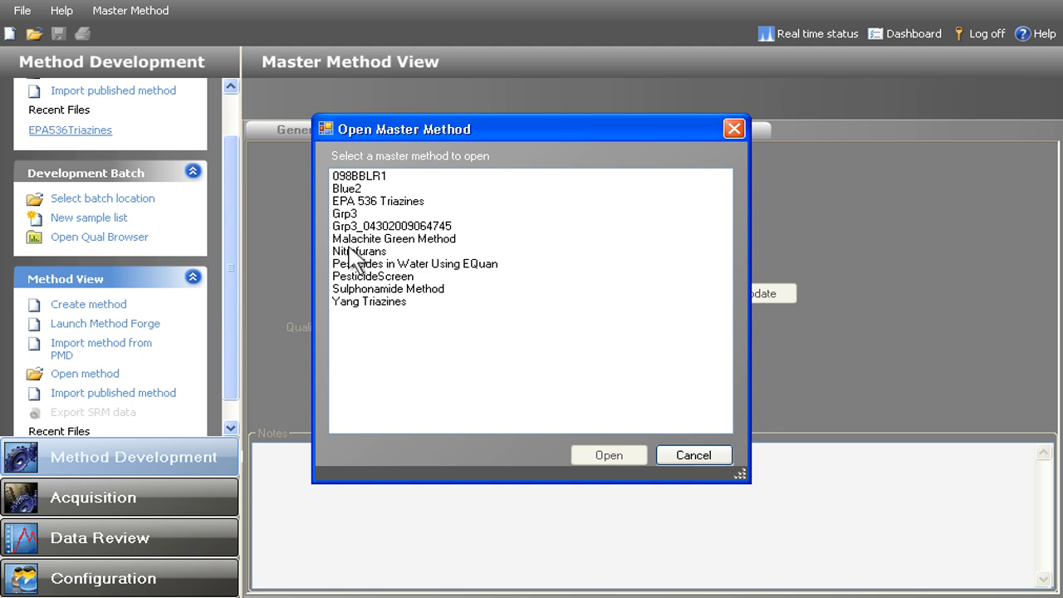
double_click(428, 201)
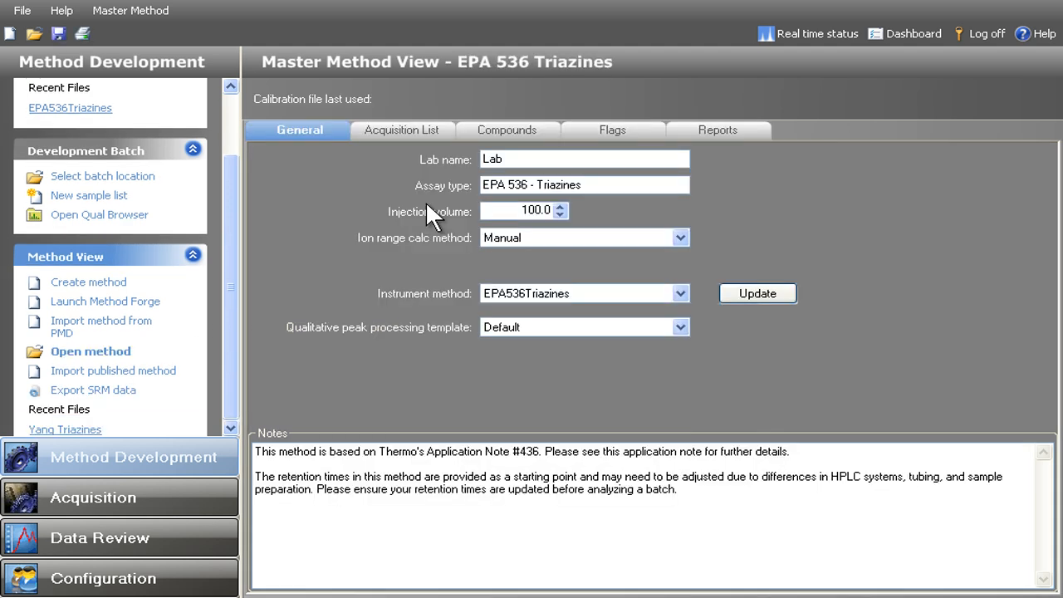
left_click(446, 138)
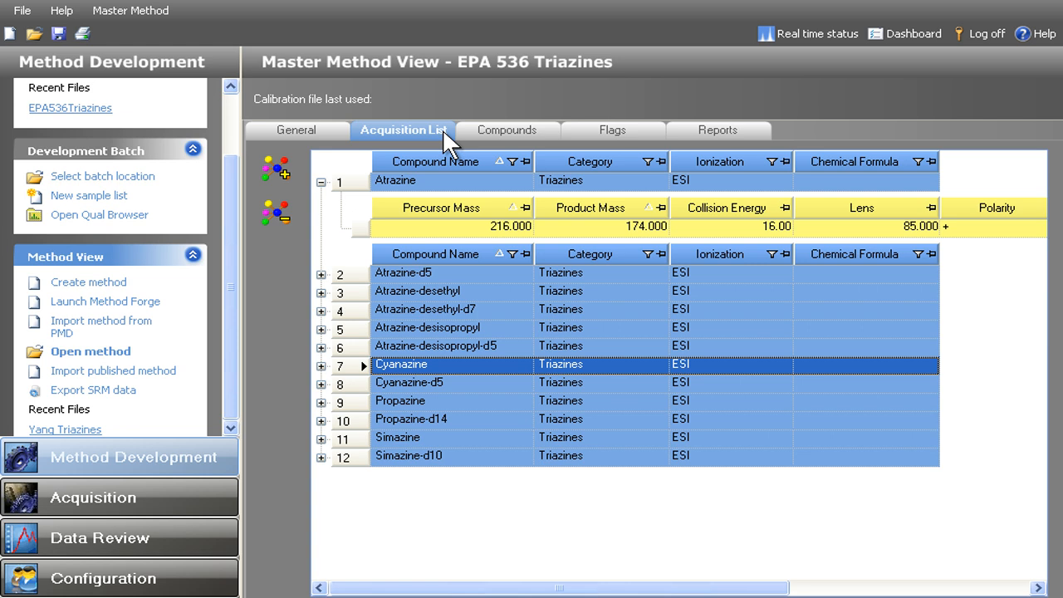
left_click(280, 171)
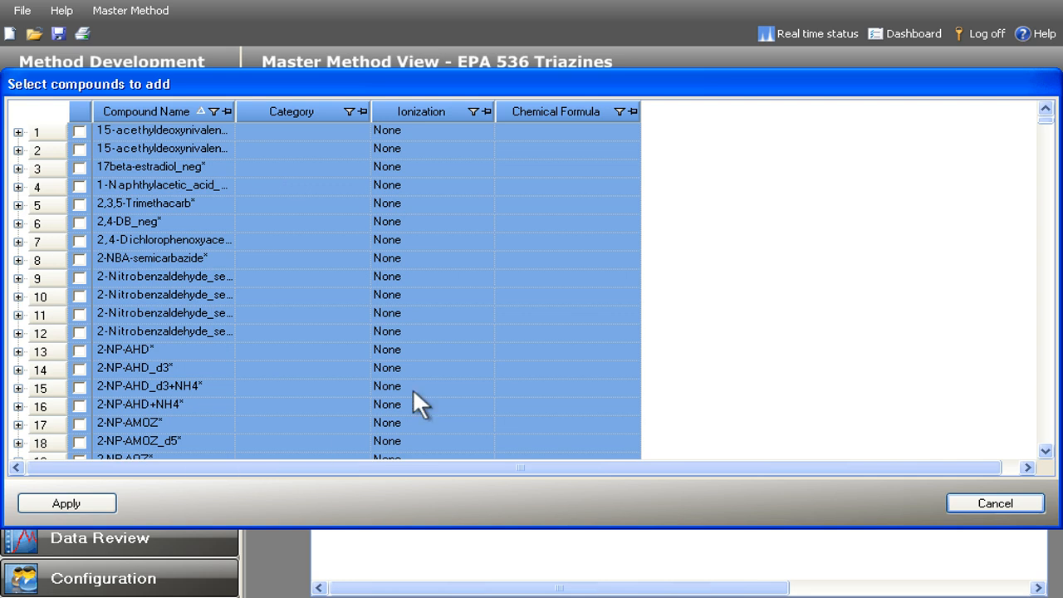
- Add Carbaryl* to the acquisition list, then move to the Acquisition work area
left_click(1045, 174)
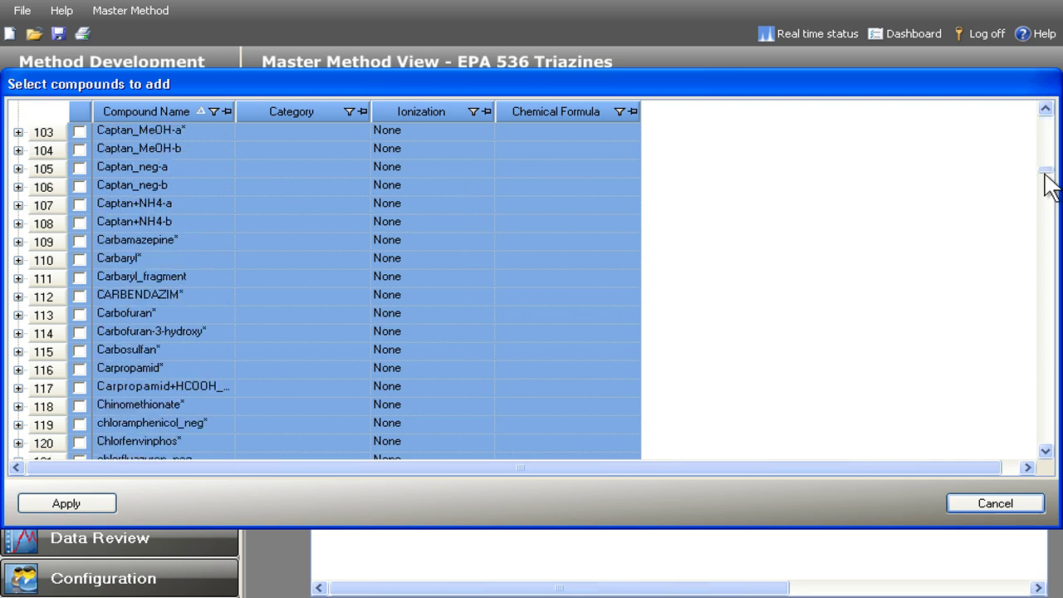
left_click(79, 260)
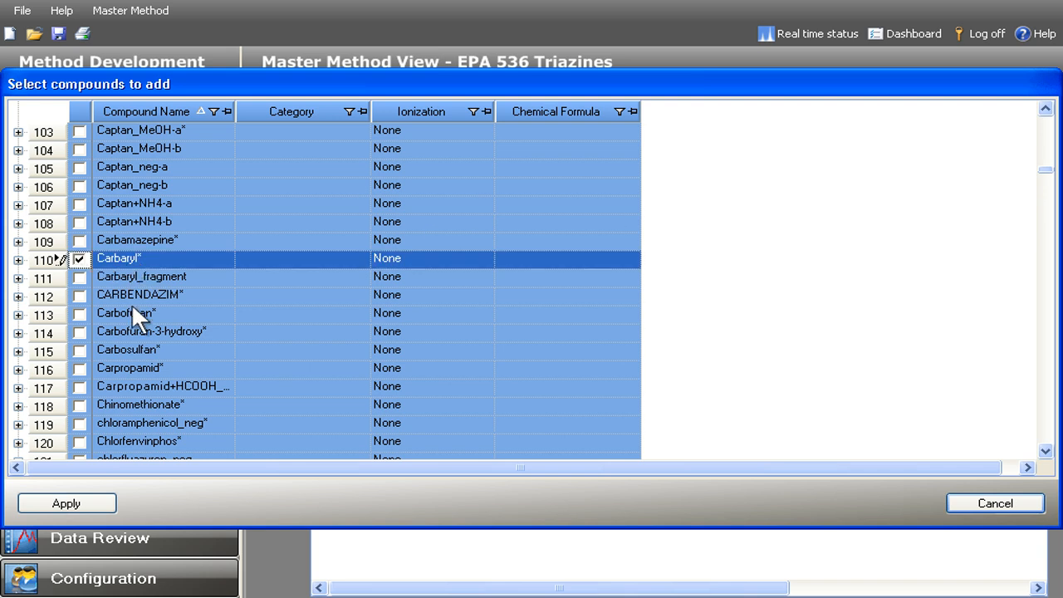
left_click(67, 503)
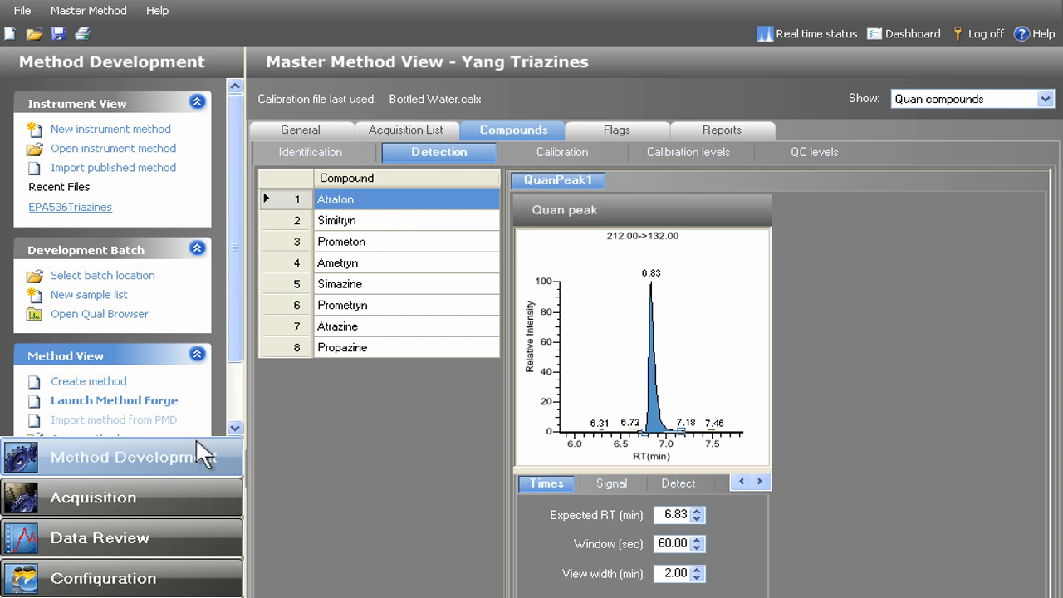
left_click(141, 500)
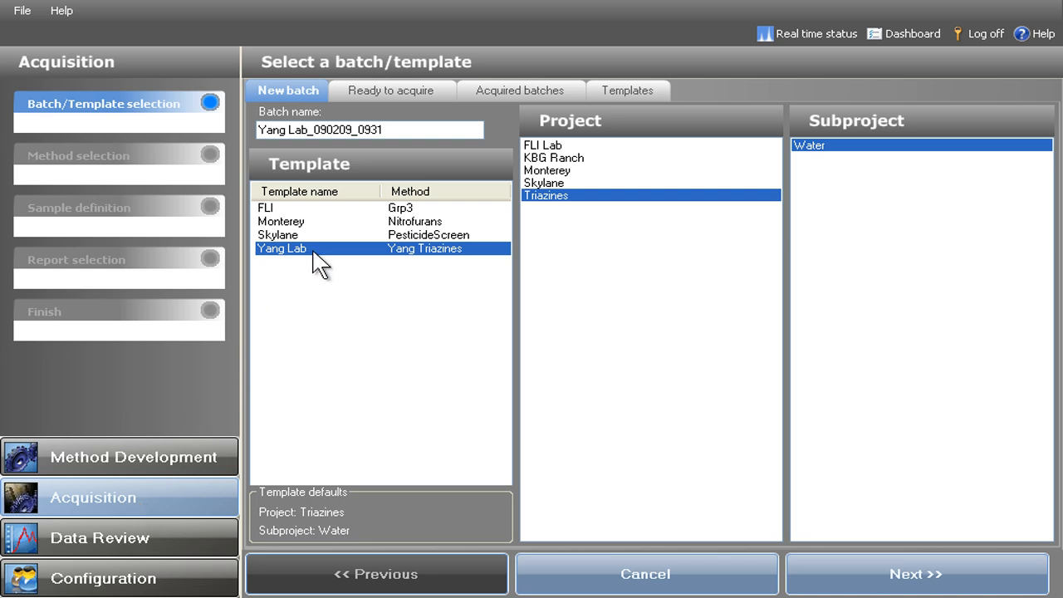
- Define the sample list with Sample1, review the batch and submit it for acquisition
left_click(873, 575)
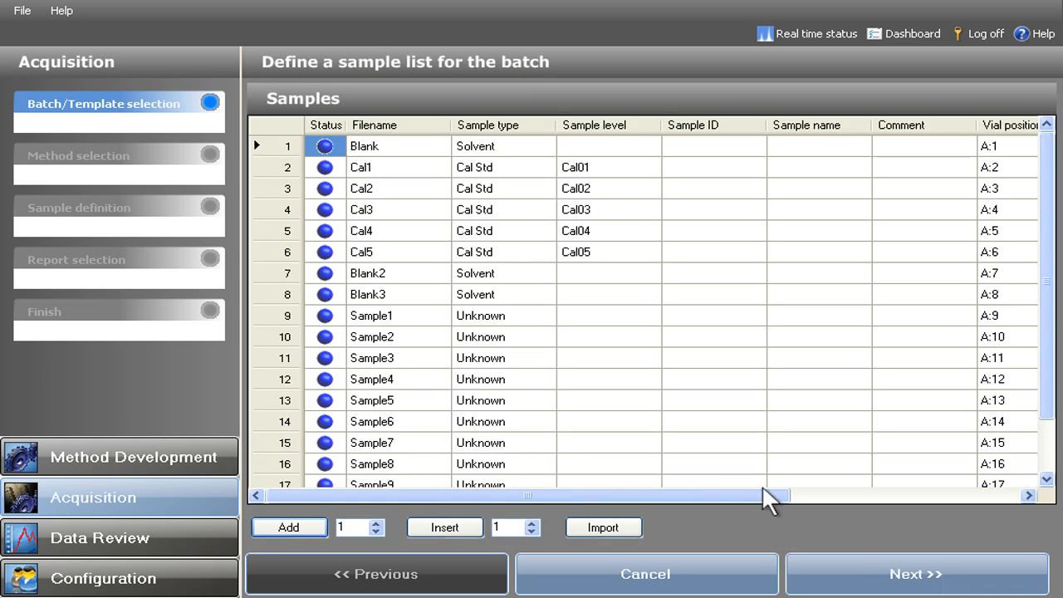
left_click(397, 319)
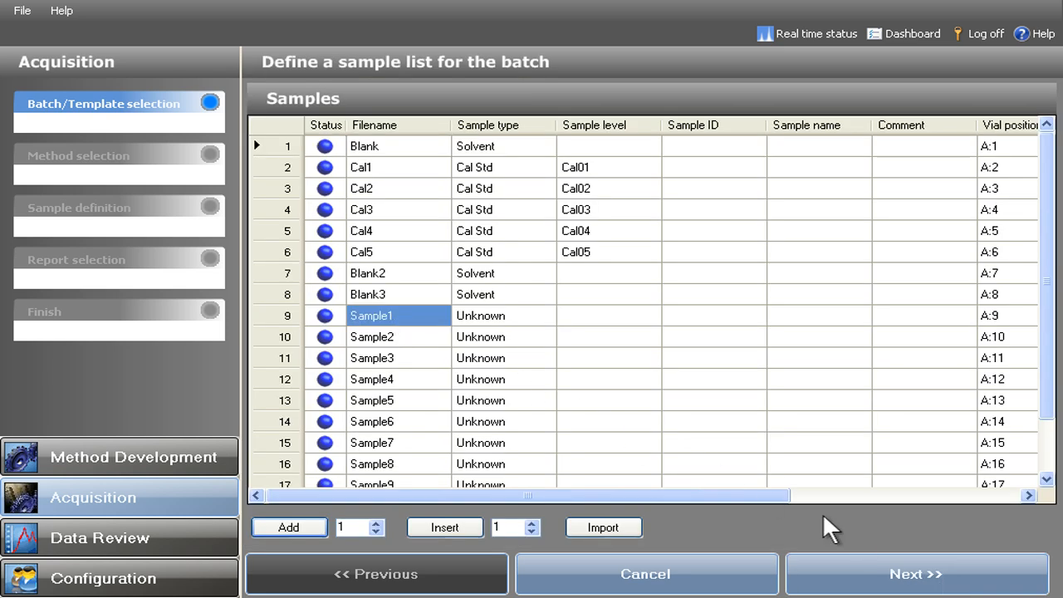
left_click(935, 574)
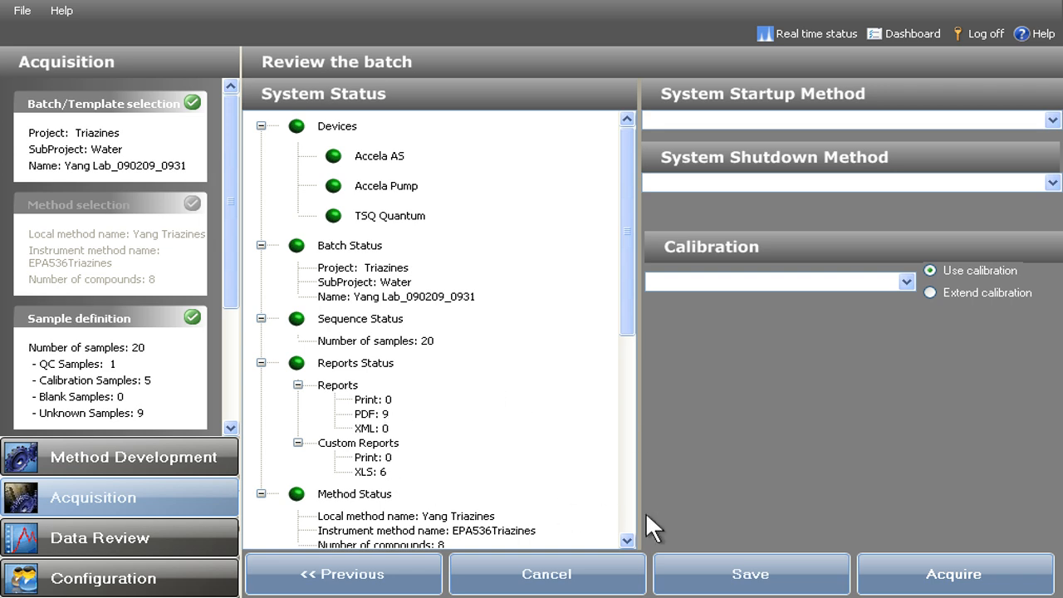
left_click(992, 576)
- Show Atrazine's peak and calibration curve for standard Cal01-100fg in Data Review
left_click(155, 532)
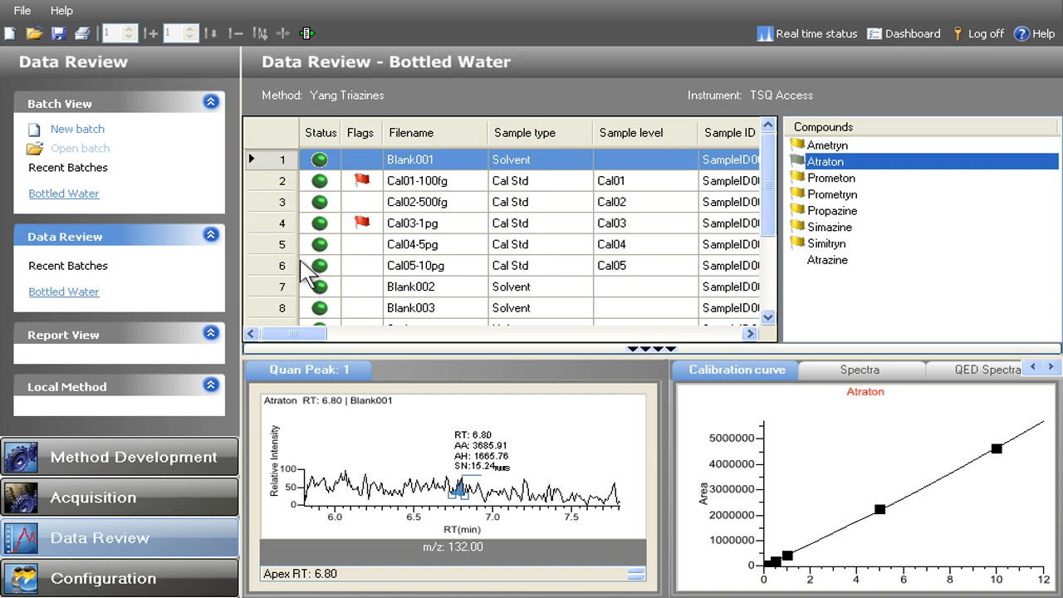
mouse_move(361, 180)
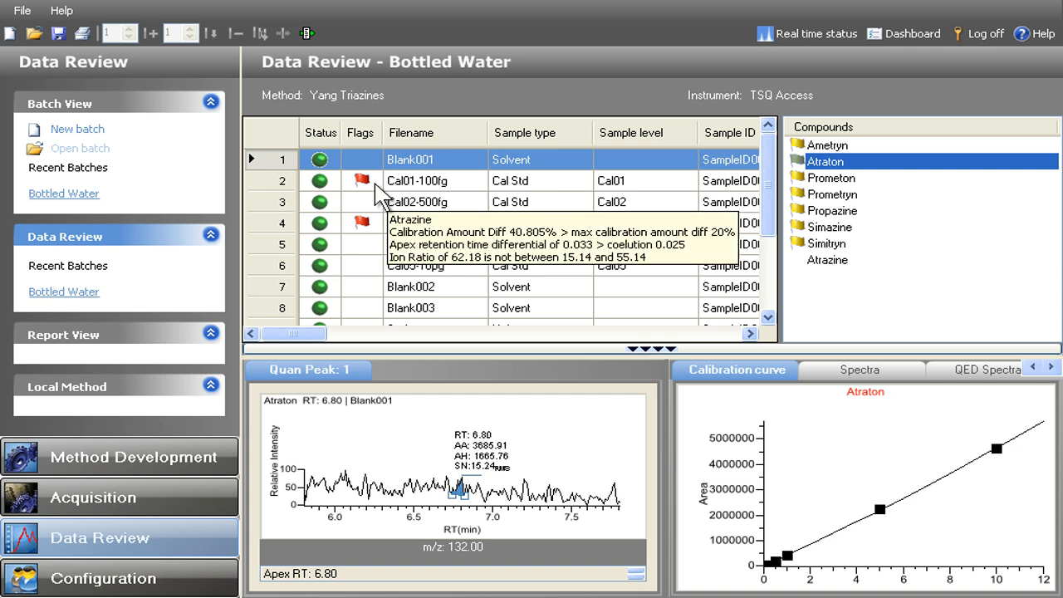
left_click(375, 187)
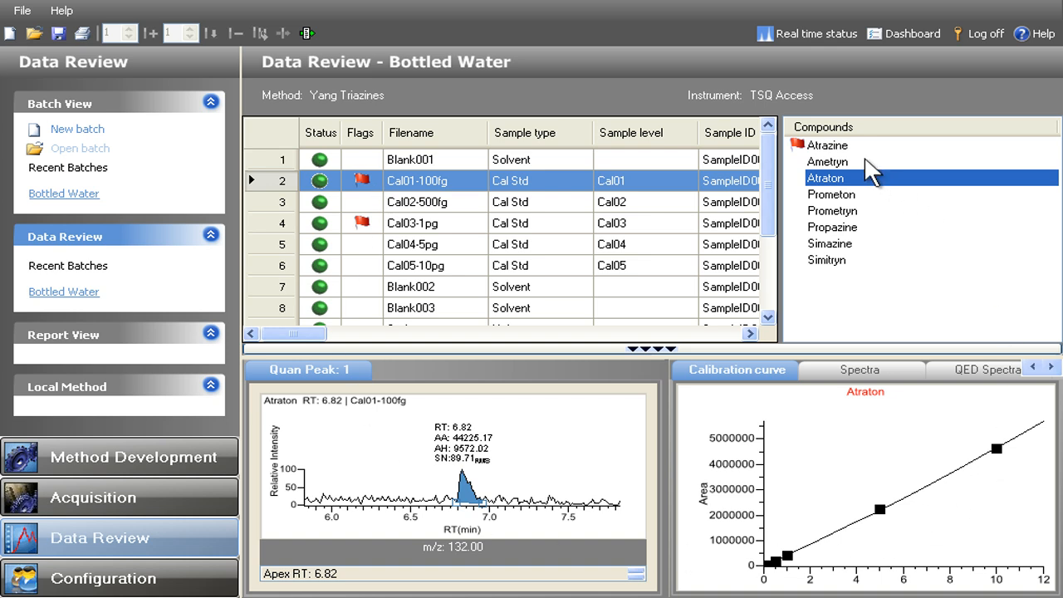
left_click(849, 147)
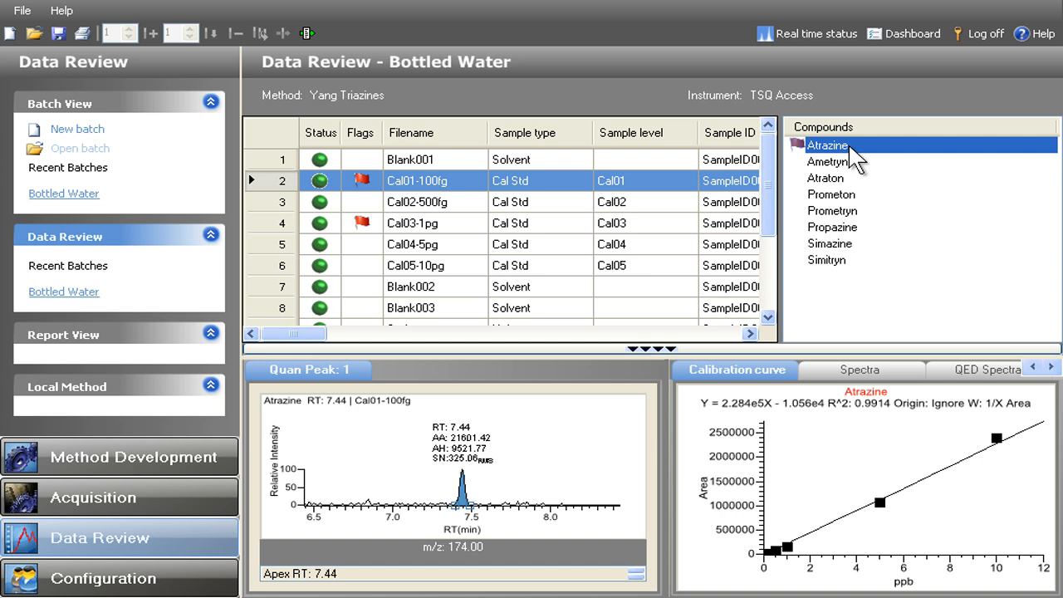
- Change Atrazine's calibration curve type to Quadratic and check its result in sample WaterX
right_click(806, 416)
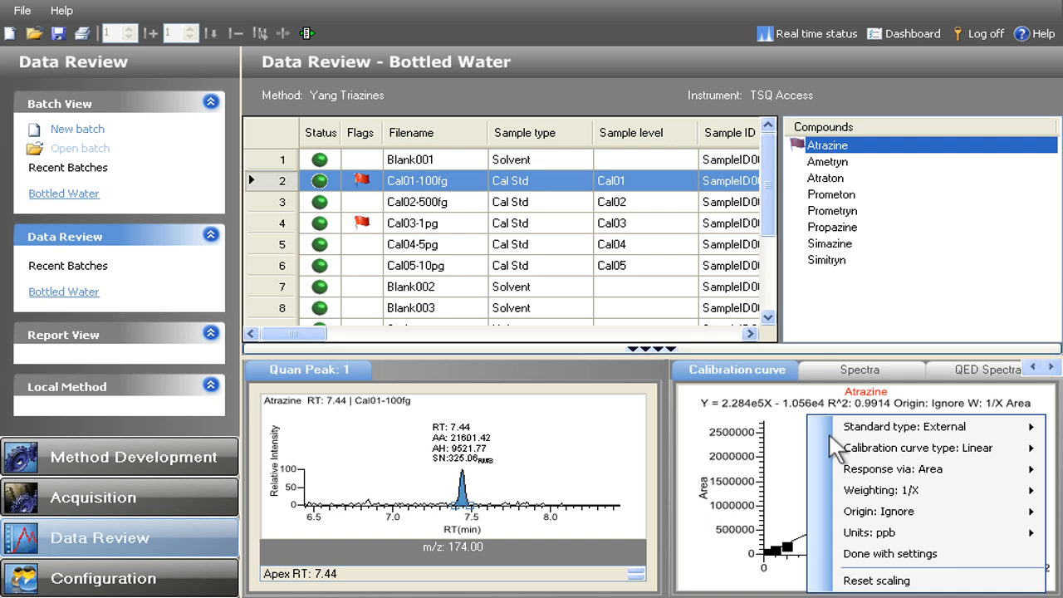
left_click(768, 452)
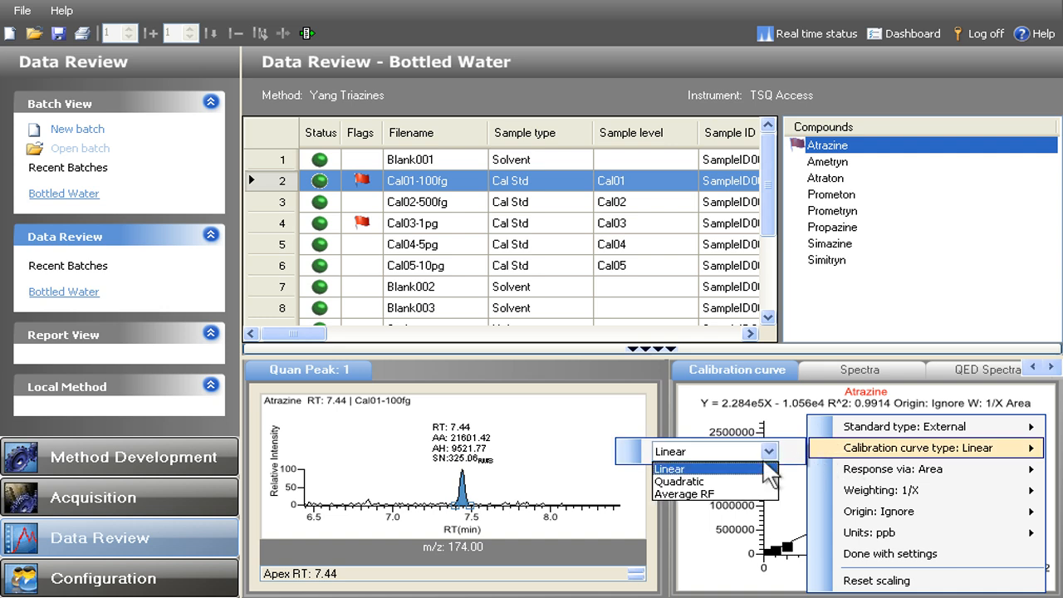
left_click(680, 482)
left_click(713, 492)
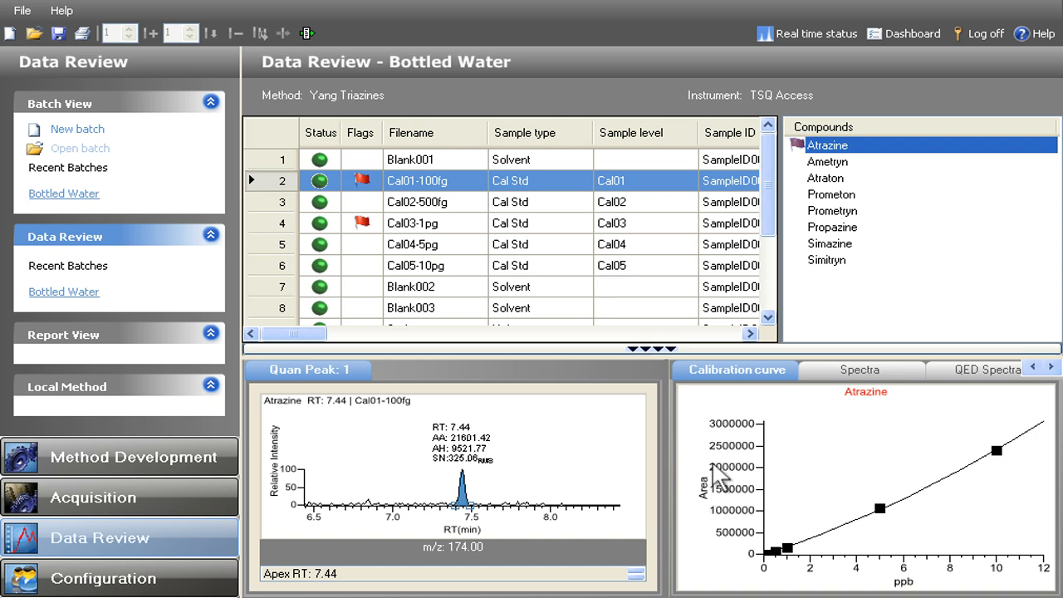
scroll(773, 268, "down", 2)
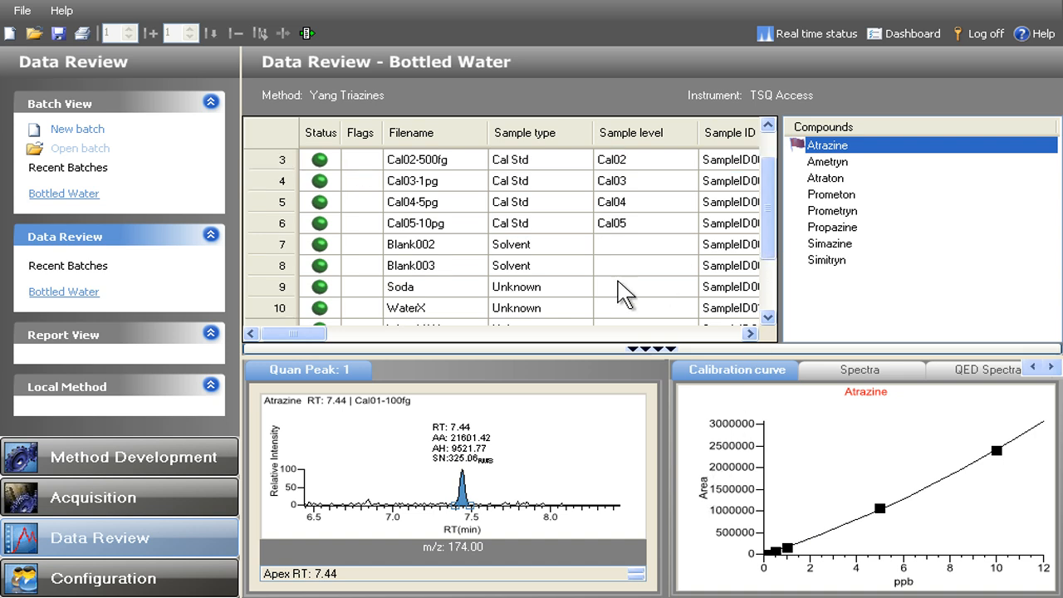
left_click(428, 309)
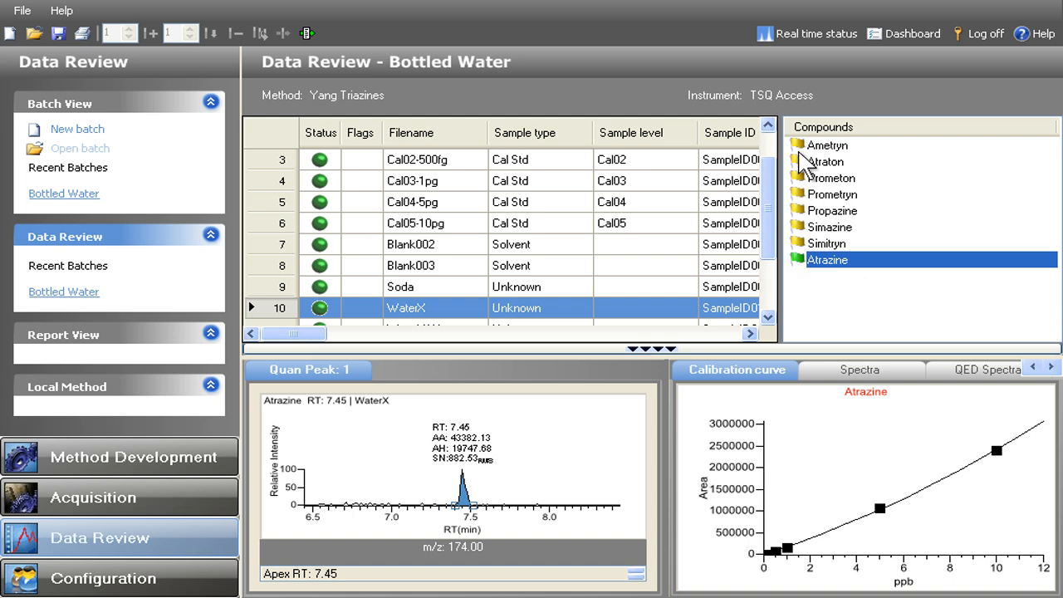
- Generate the Compound Calibration Report for Atrazine in Report View
left_click(98, 342)
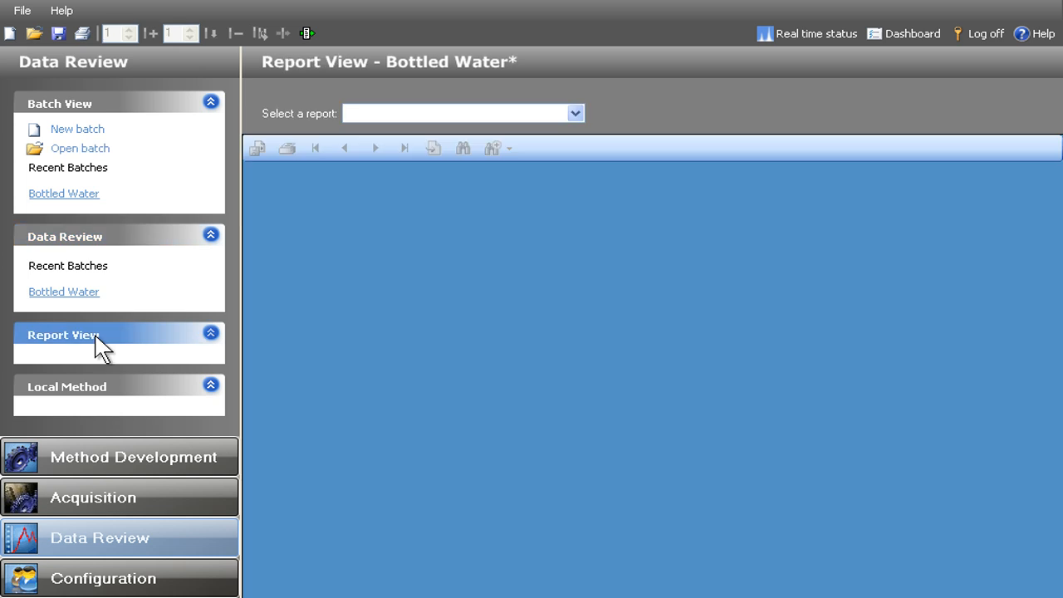
left_click(579, 115)
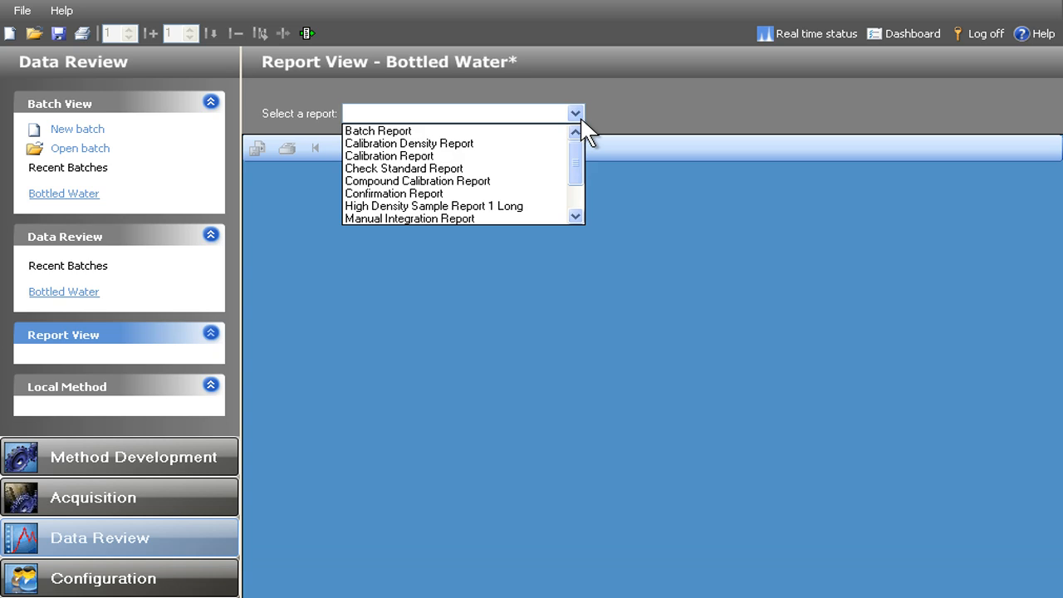
left_click(492, 181)
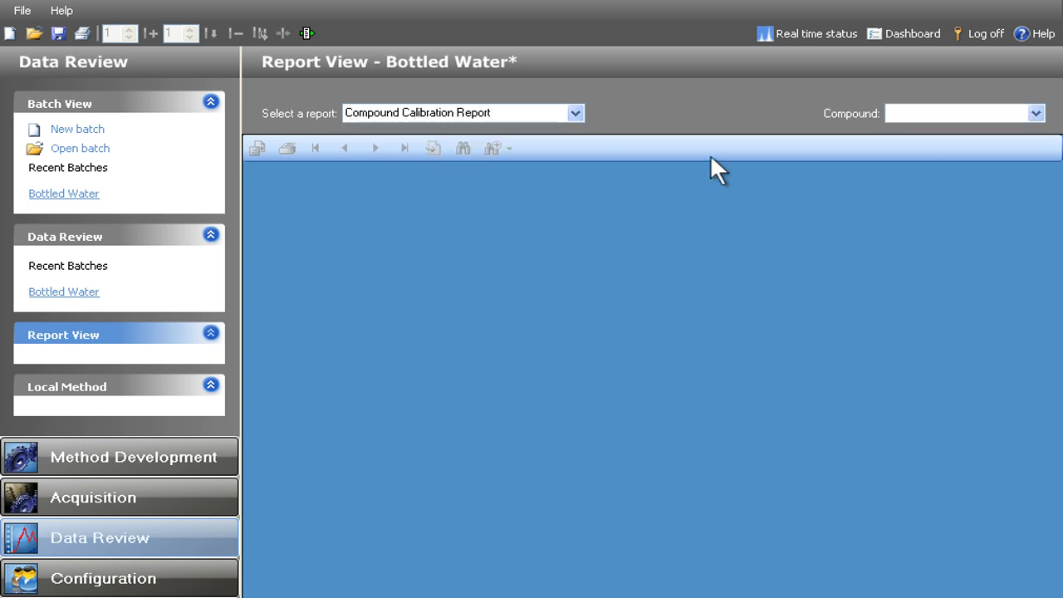
left_click(1036, 114)
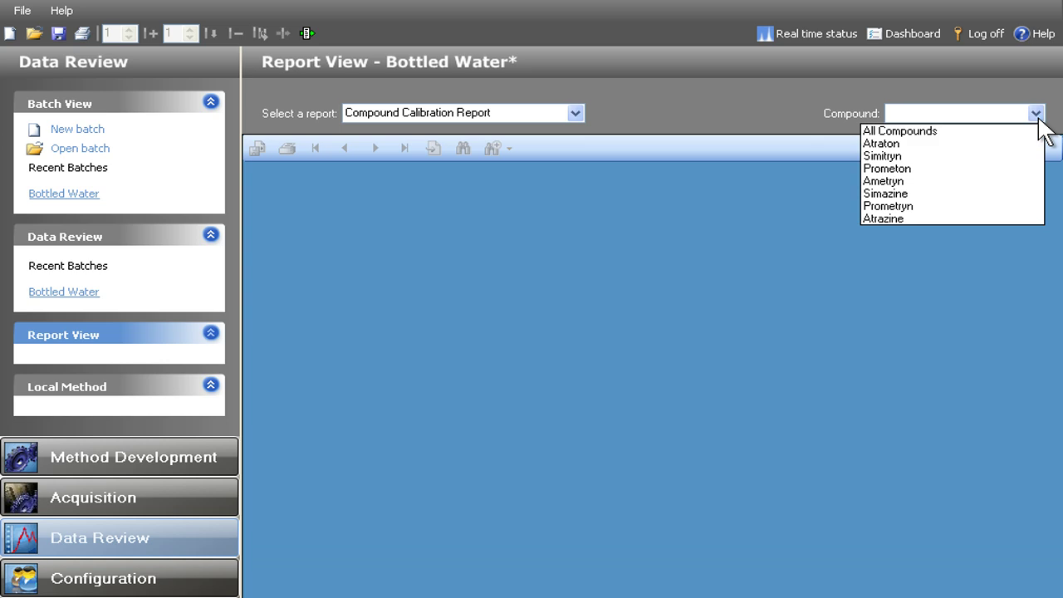
left_click(907, 218)
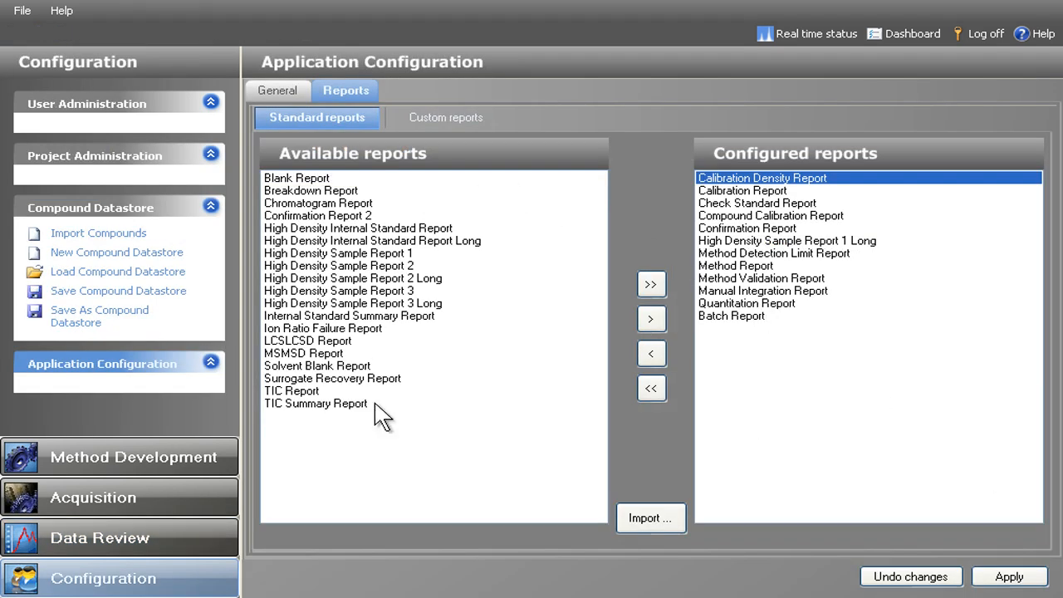
- Show the Custom reports configuration listing the Yang Lab reports
left_click(481, 120)
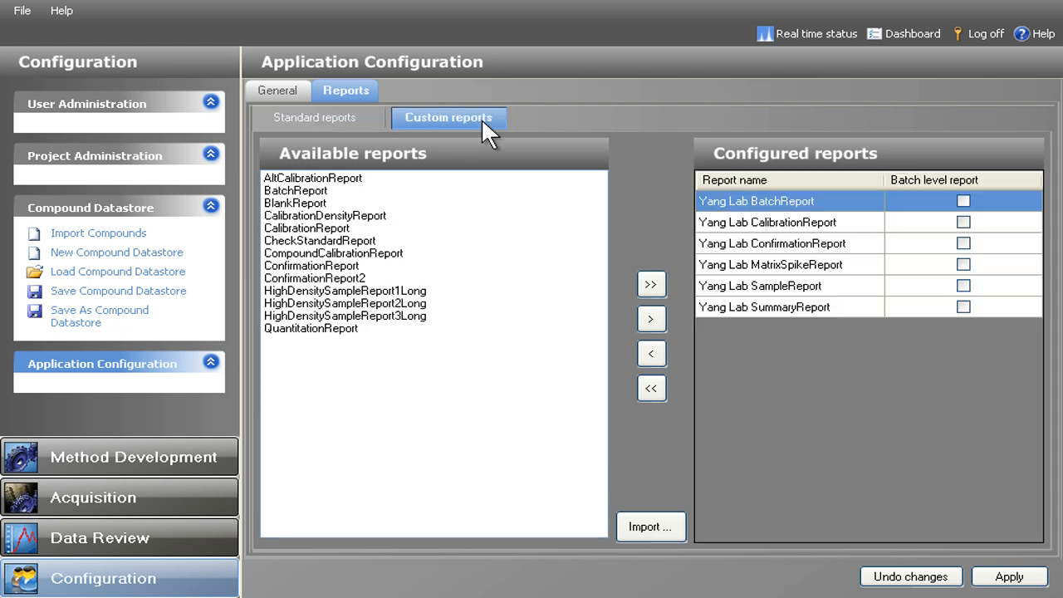